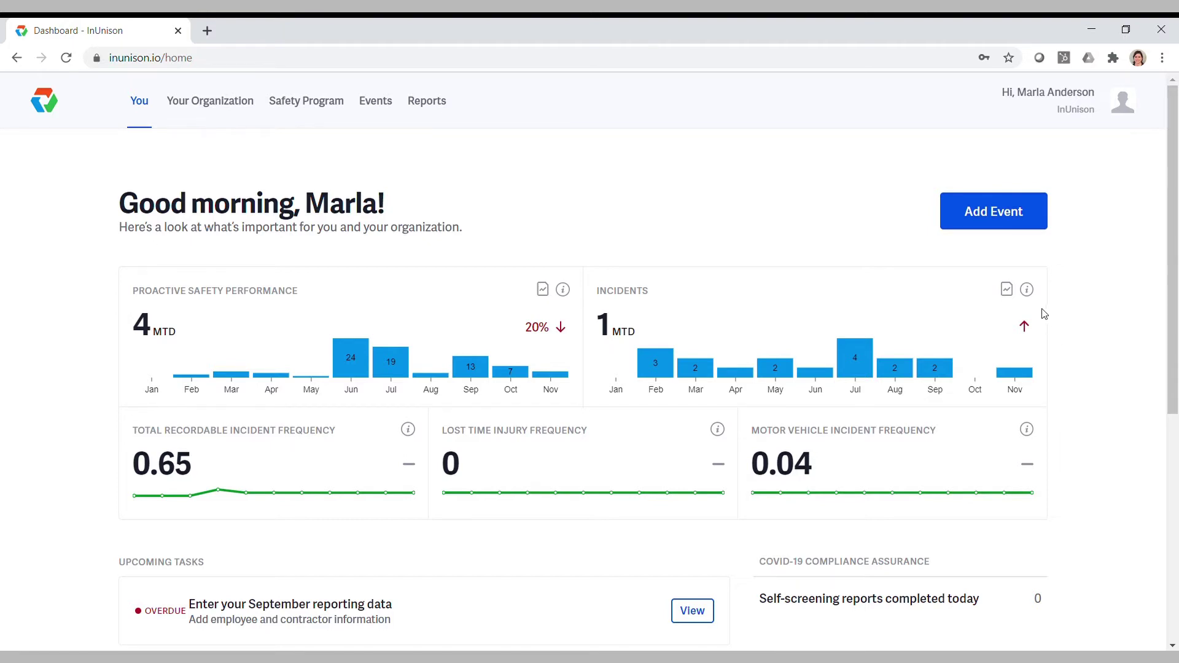
Step: Add a new event and select Field Level Hazard Assessment as its event type
left_click(1001, 211)
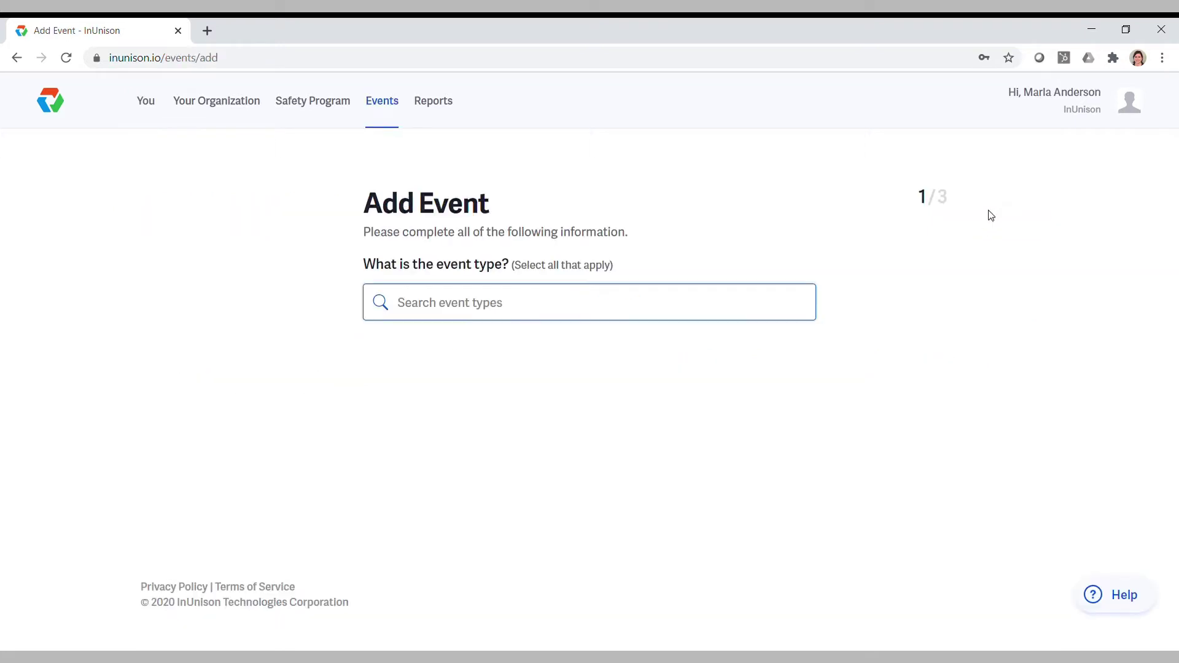
left_click(547, 310)
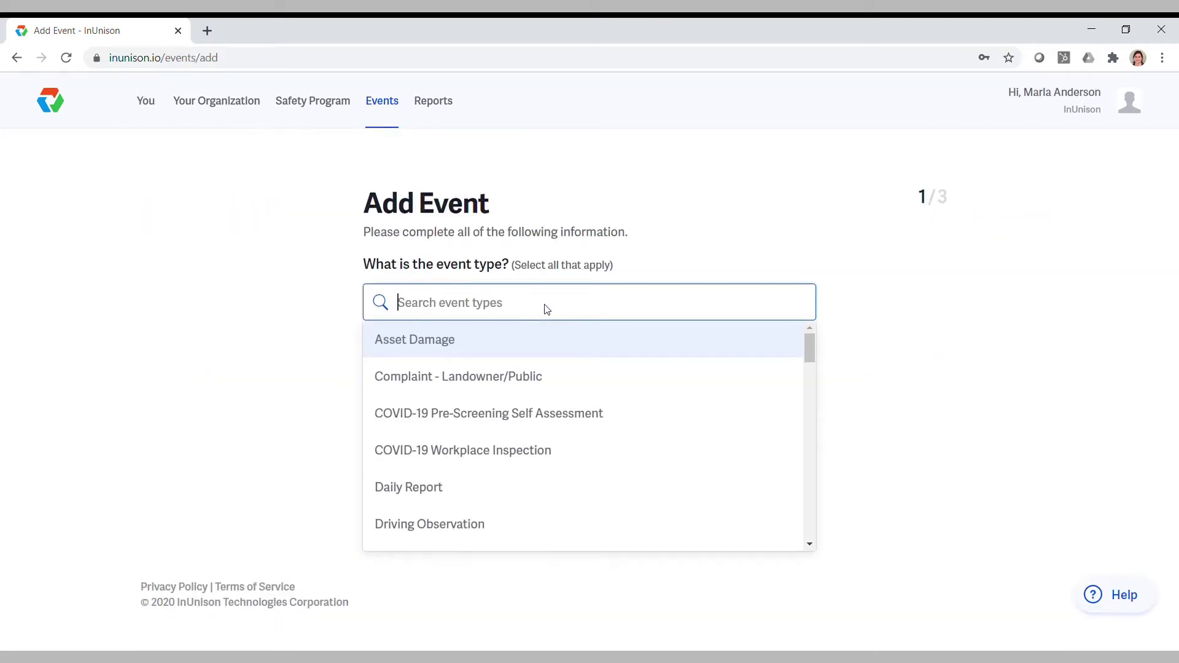
type("fi")
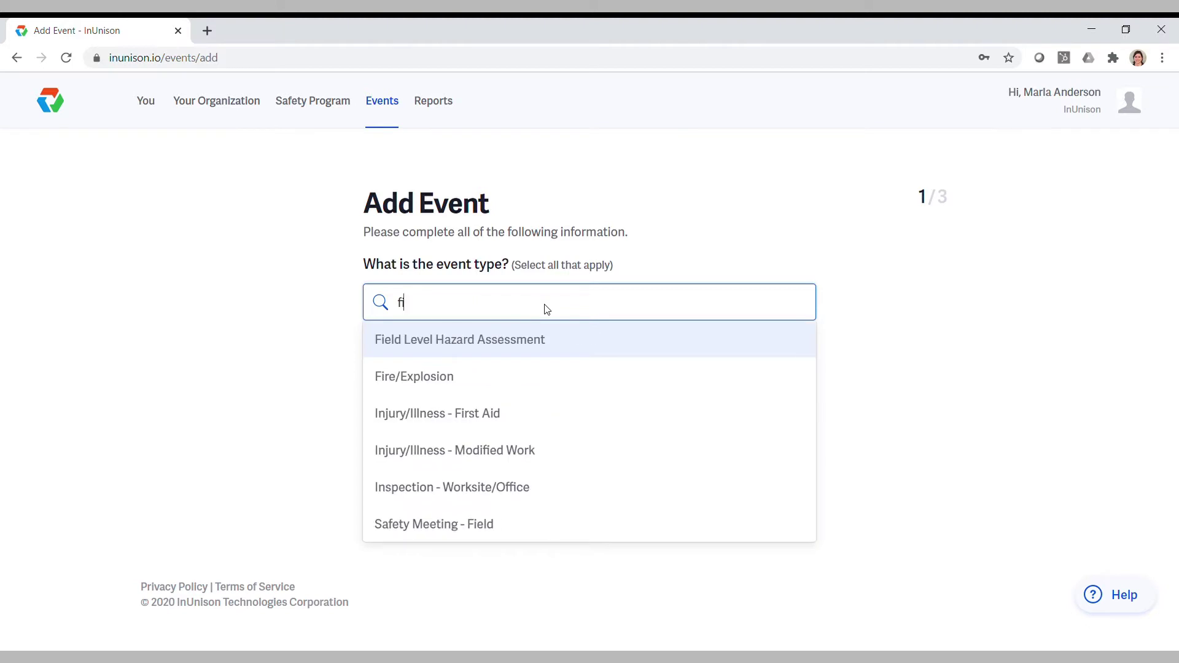
left_click(494, 346)
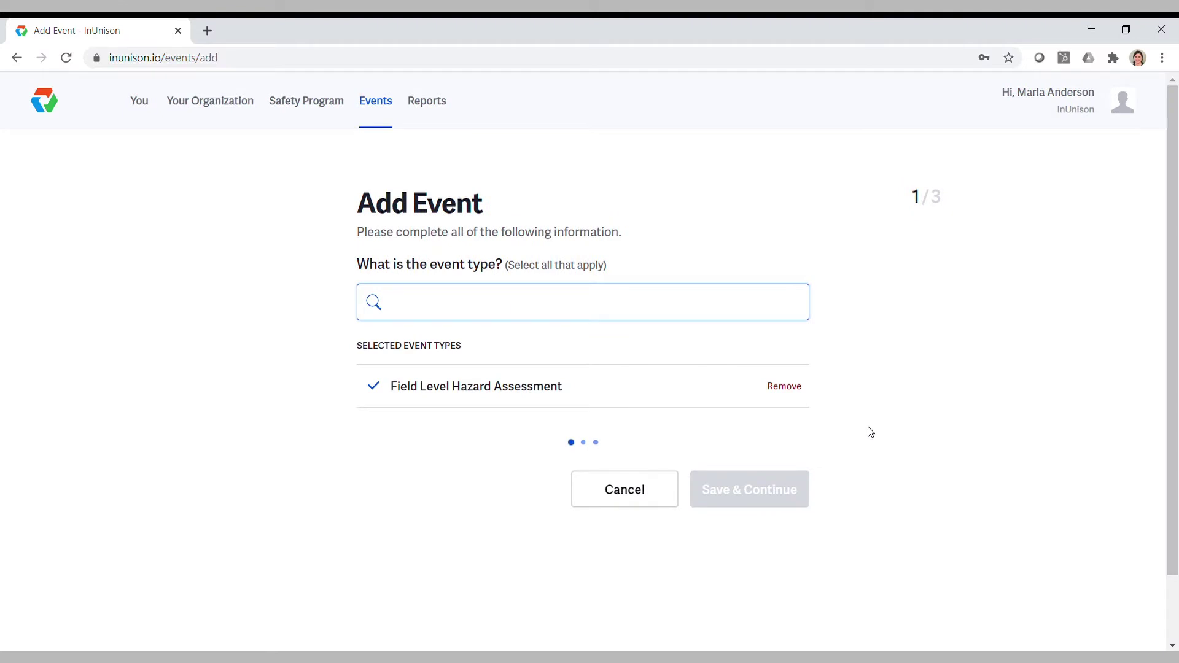
Step: Set the reporting group to Client Success, the worksite to InUnison Restaurant and the location to Sherwood Park
scroll(870, 431, "down", 4)
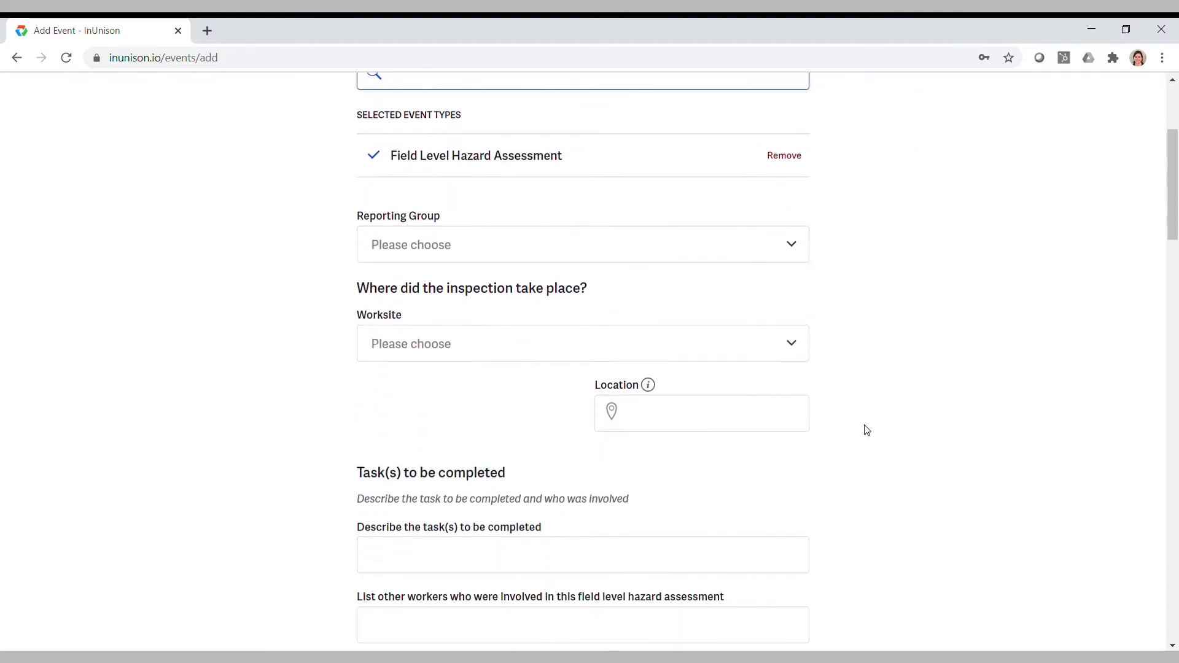
left_click(793, 246)
left_click(519, 316)
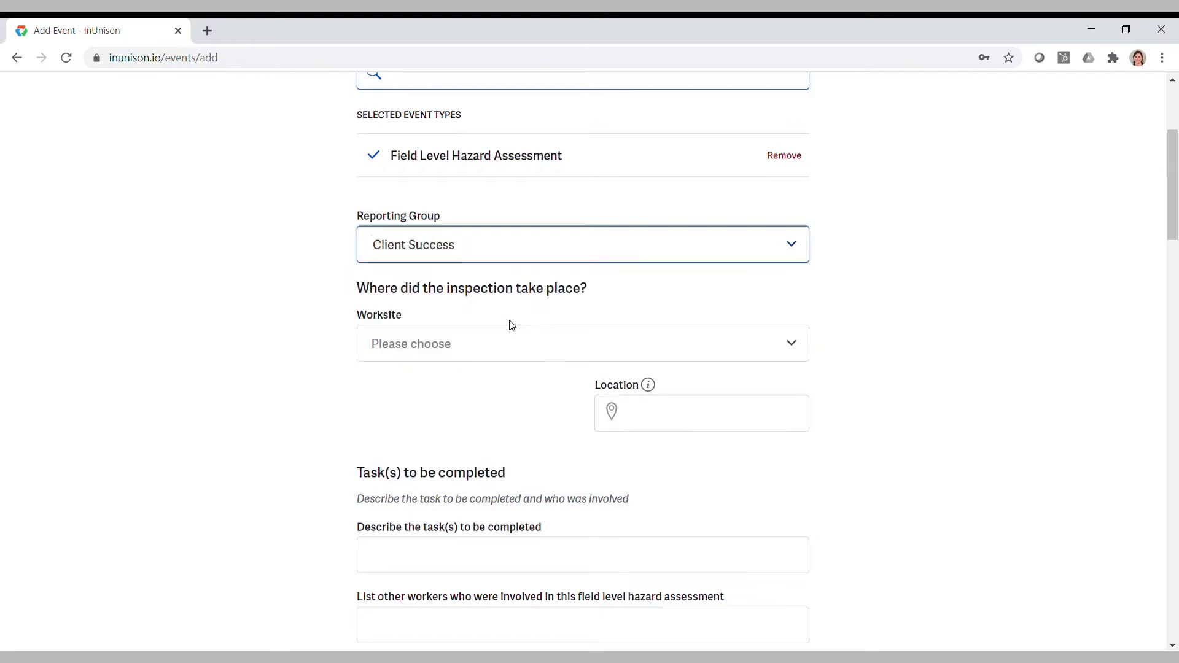
scroll(740, 358, "down", 1)
left_click(792, 268)
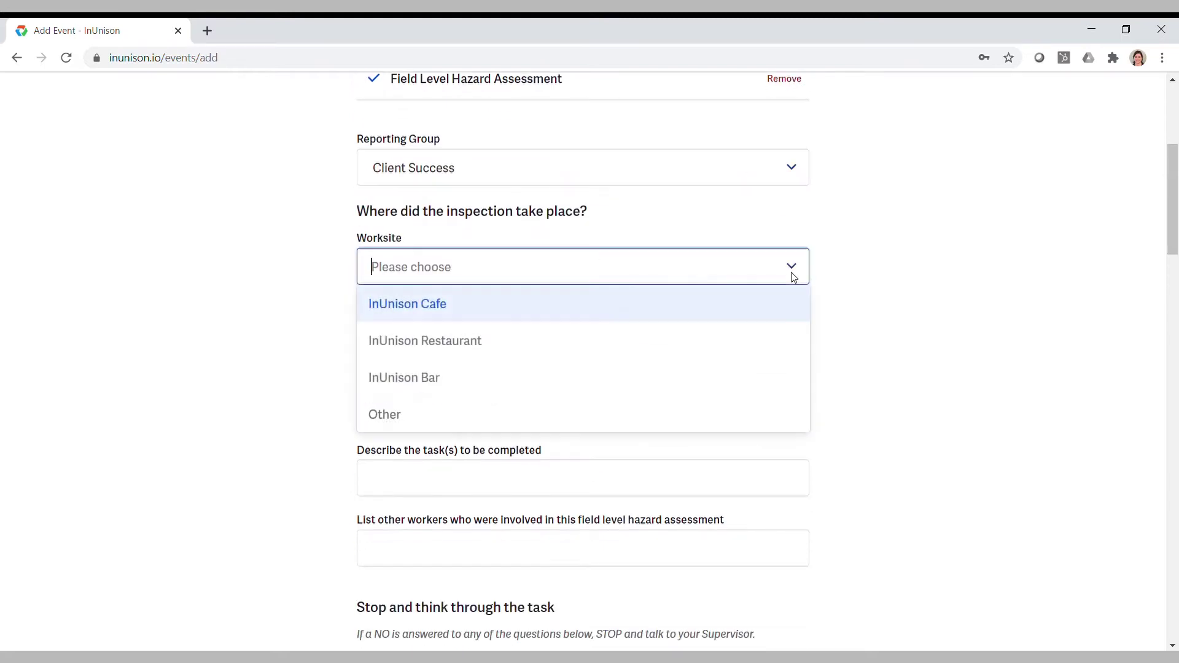
left_click(445, 354)
left_click(702, 342)
left_click(668, 377)
Step: Describe the task as "Change out the electrical panel" and enter the names of the other workers involved
scroll(903, 437, "down", 1)
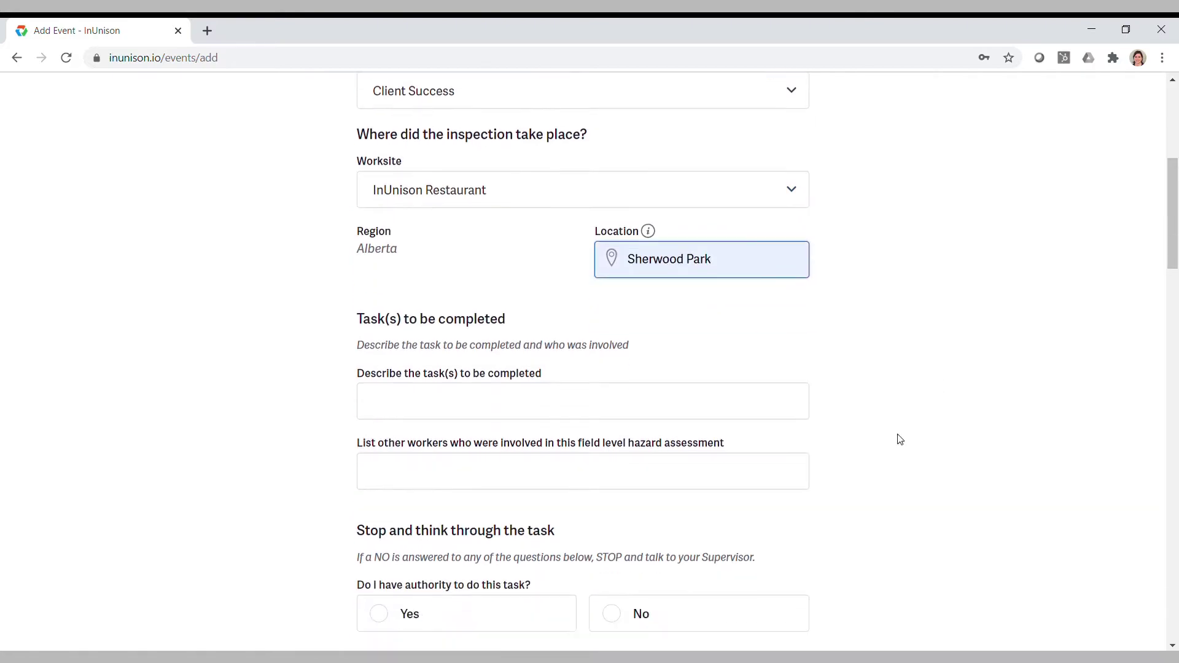
left_click(566, 409)
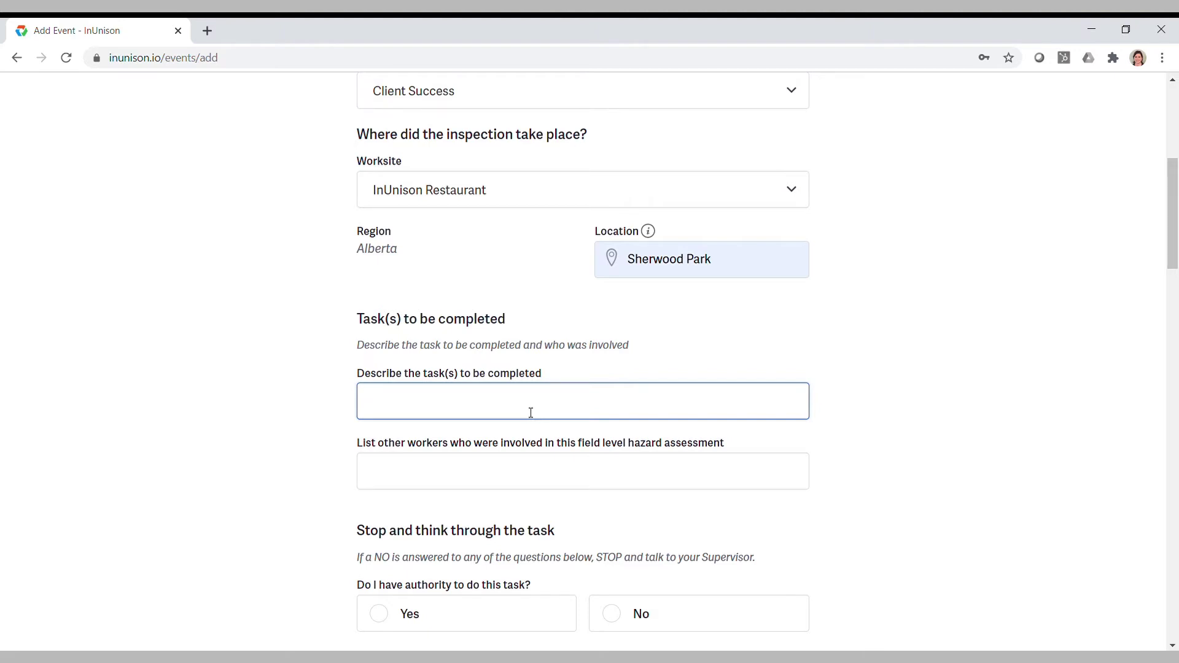
type("Change out the electrical panel")
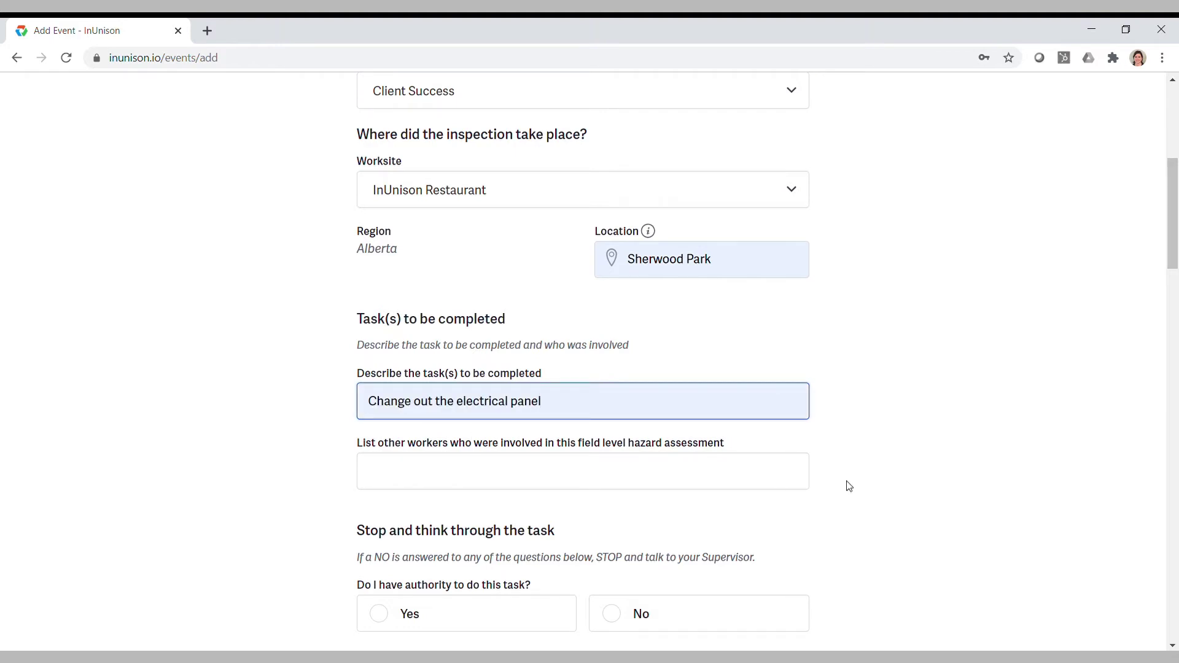
scroll(850, 486, "down", 1)
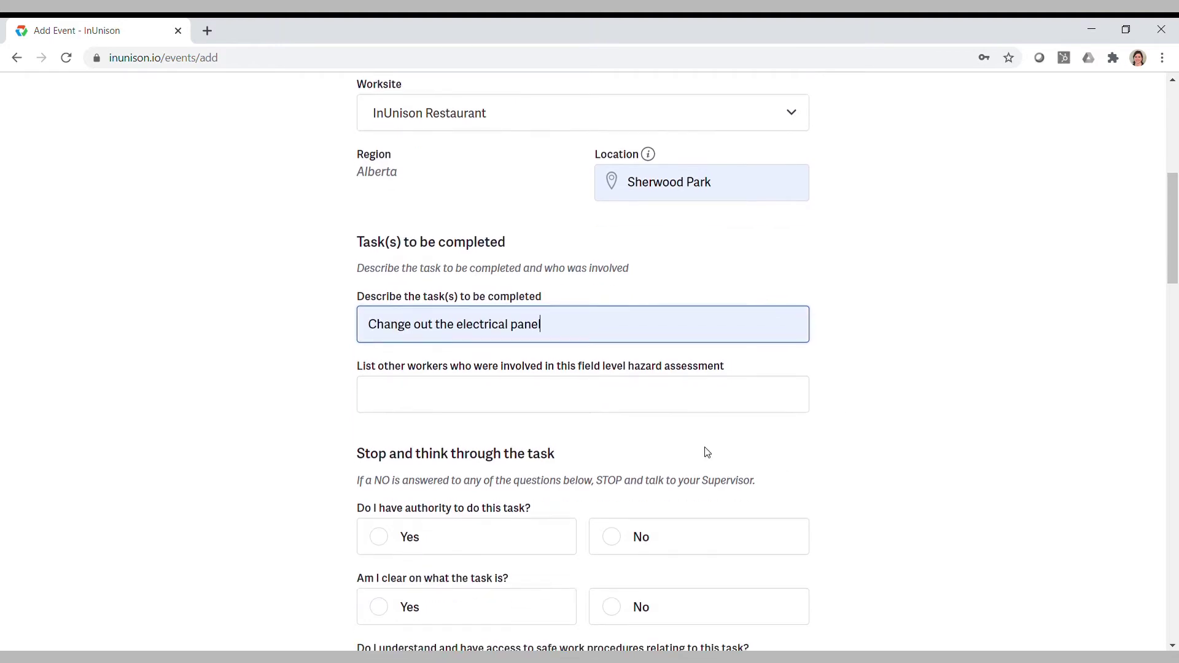
left_click(492, 400)
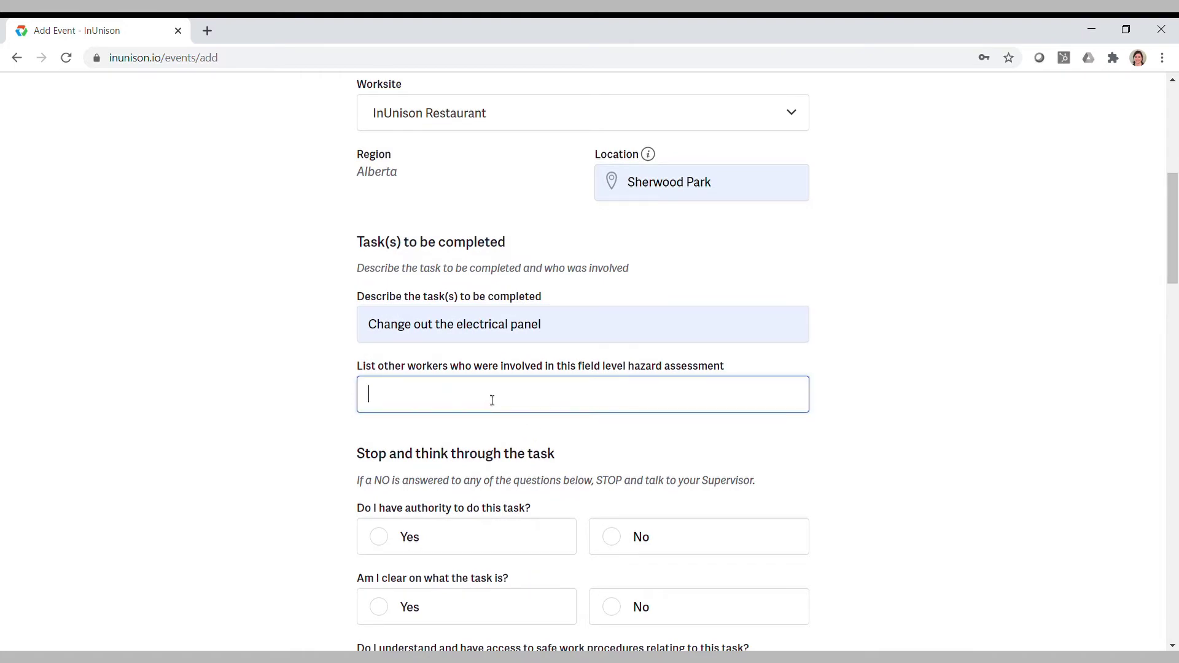
type("Marla, Graeme and Heather")
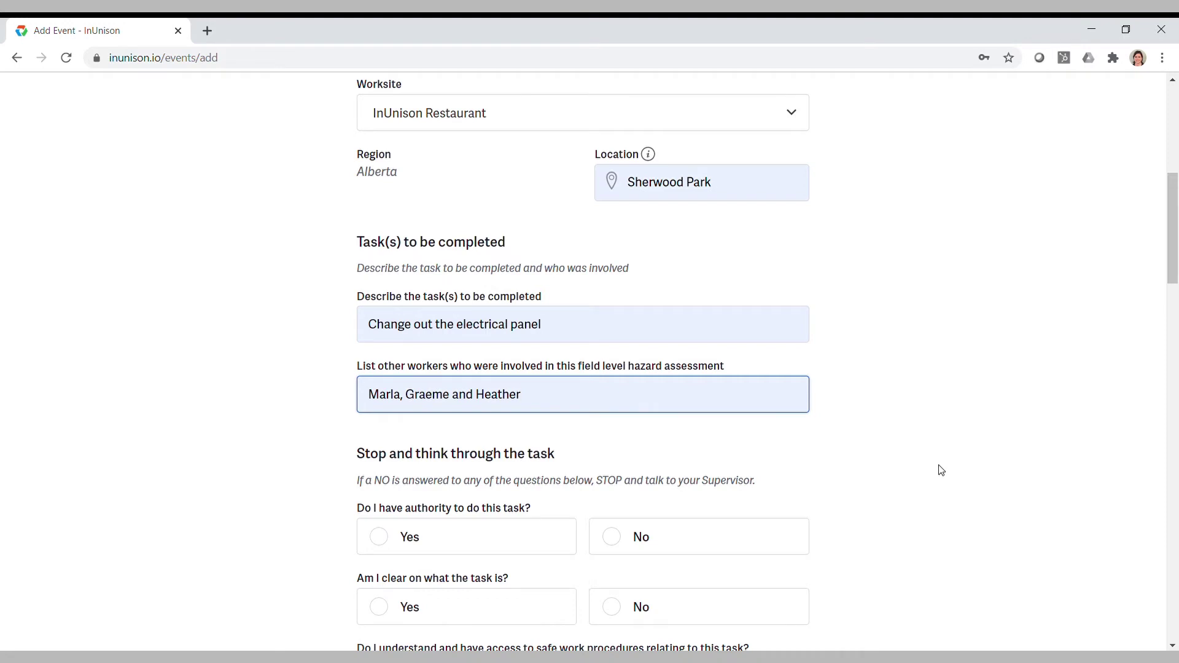
Step: Answer Yes to all six "Stop and think through the task" questions, from task authority to personal protective equipment
scroll(941, 470, "down", 3)
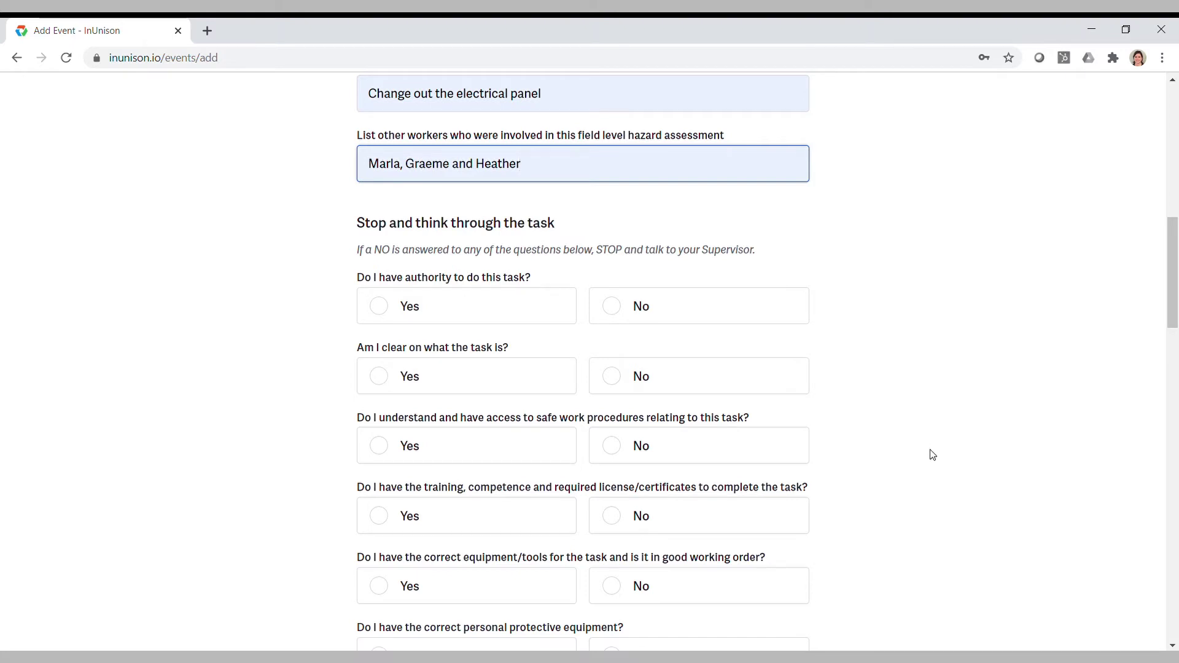
left_click(385, 308)
left_click(379, 378)
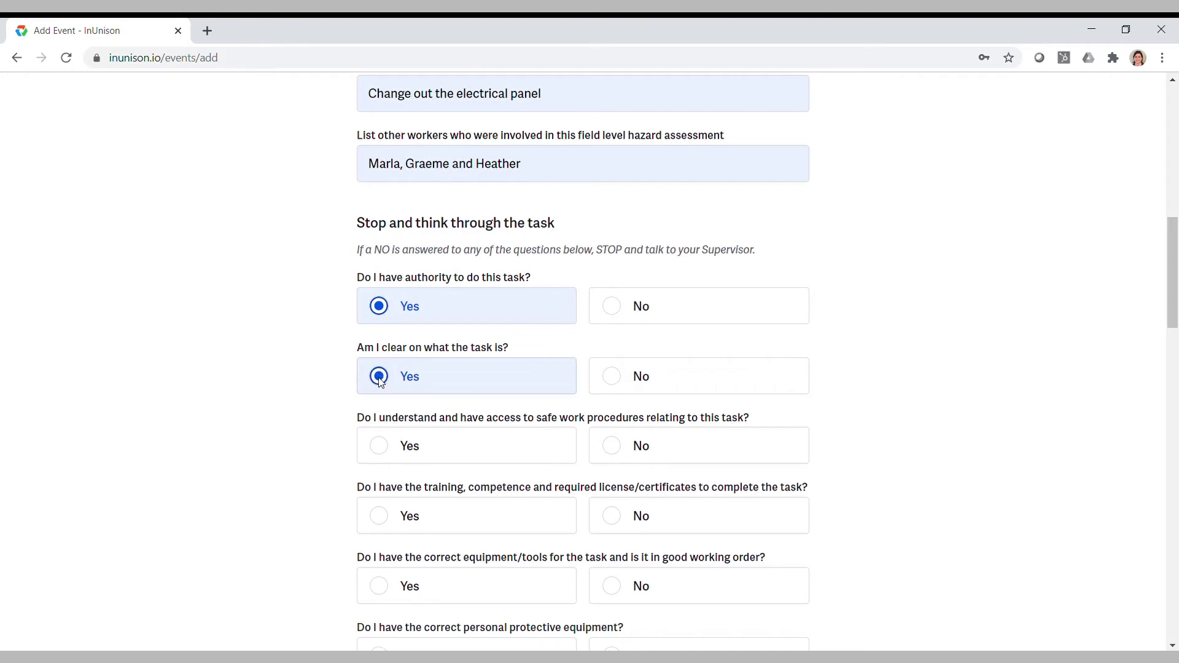
scroll(422, 413, "down", 3)
left_click(381, 300)
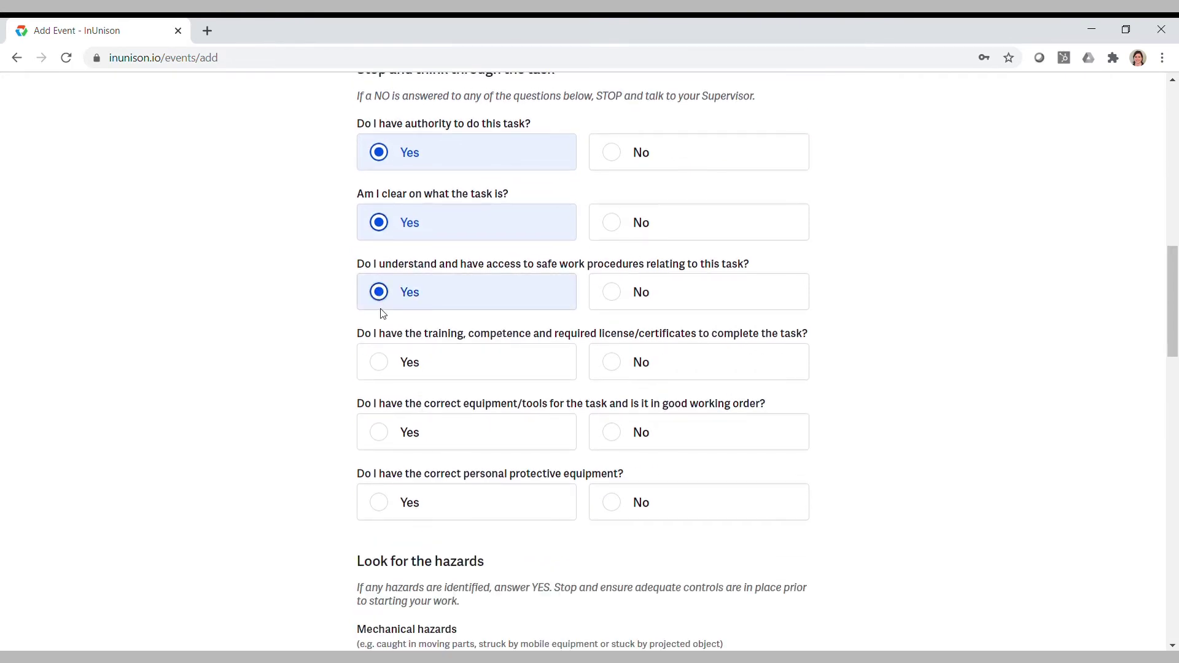
left_click(379, 363)
left_click(380, 435)
left_click(382, 500)
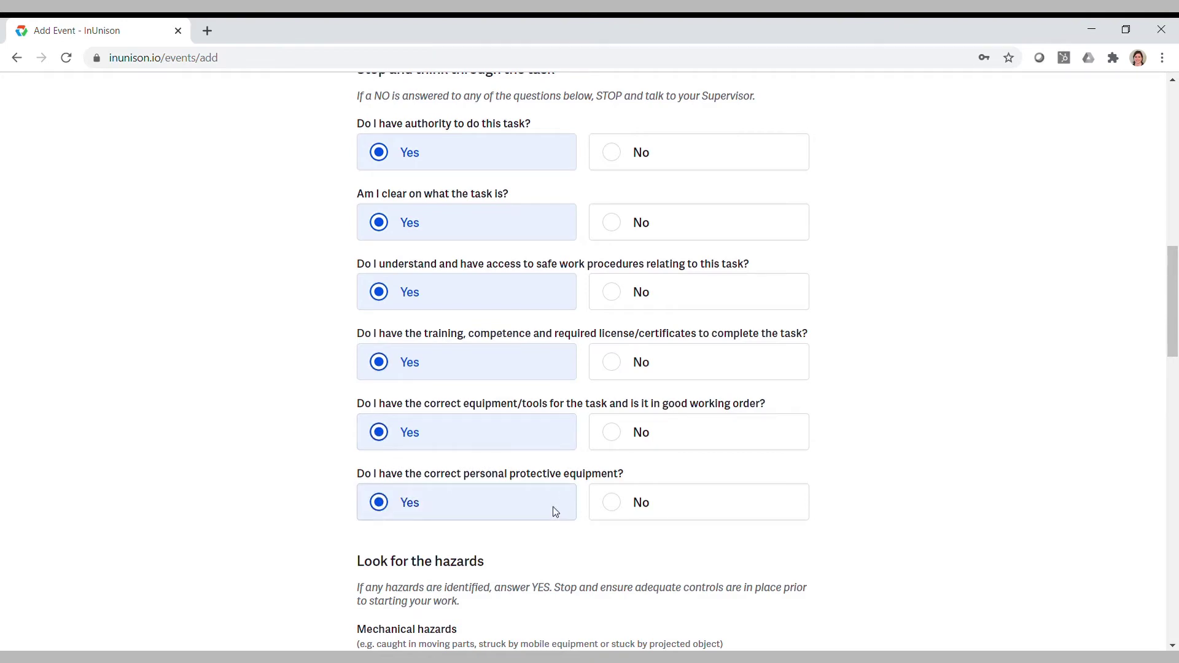
Step: Answer No for mechanical, gravity, manual handling, pressure and noise hazards
scroll(556, 512, "down", 6)
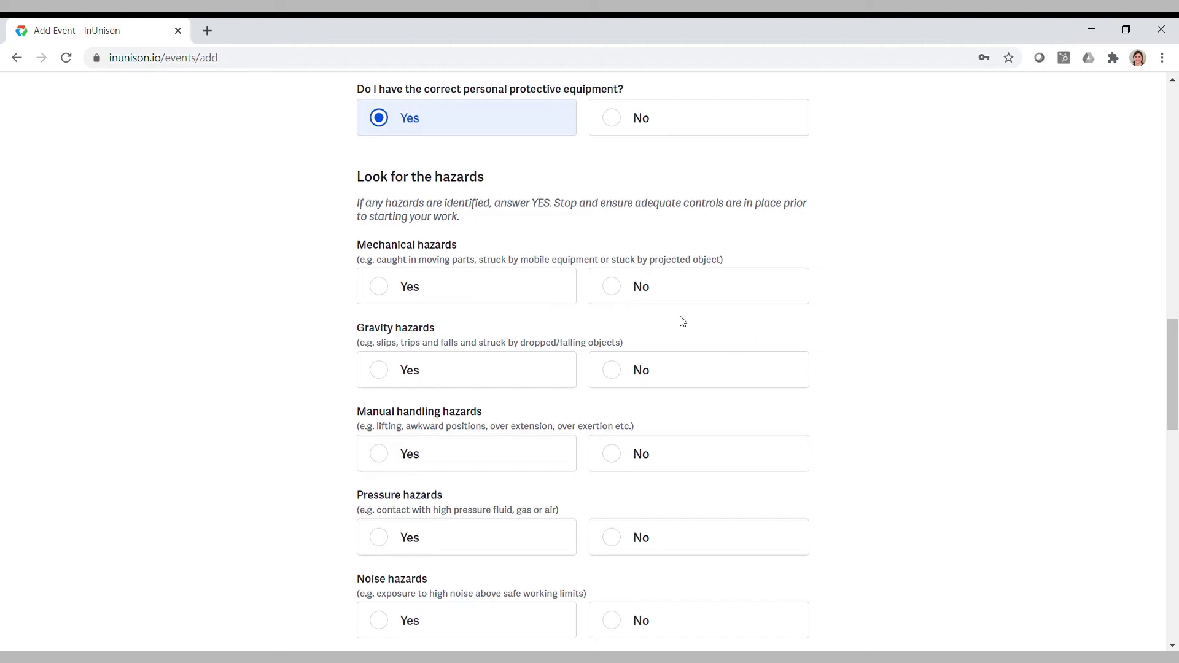
left_click(616, 292)
left_click(617, 376)
scroll(639, 391, "down", 4)
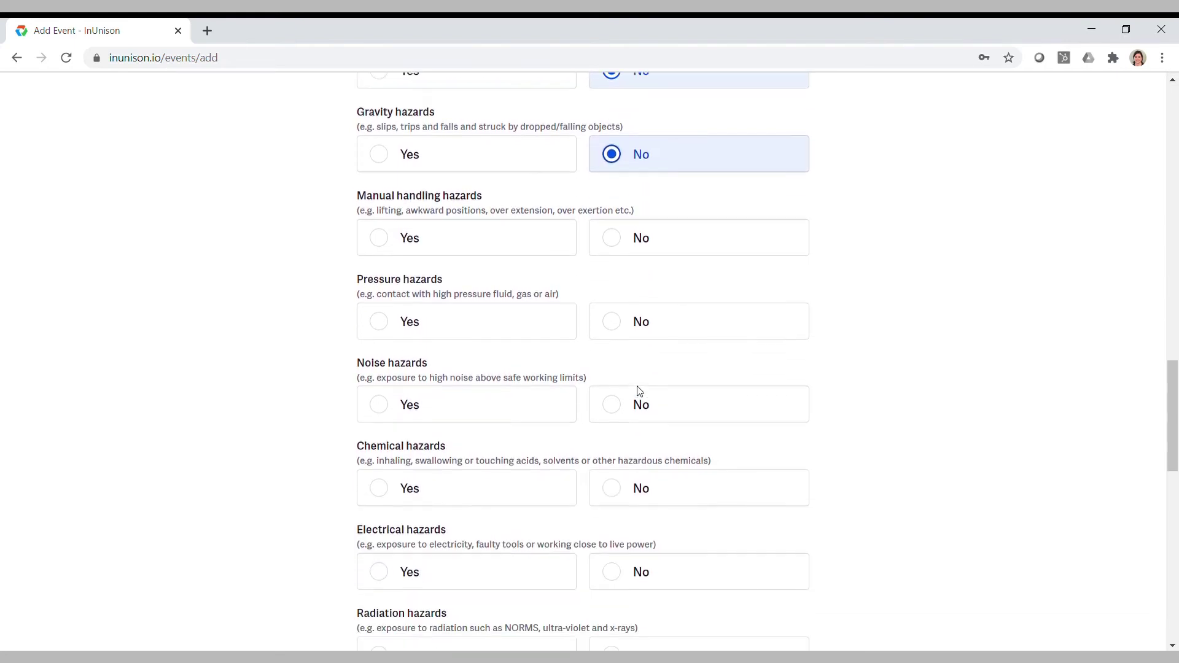
left_click(615, 223)
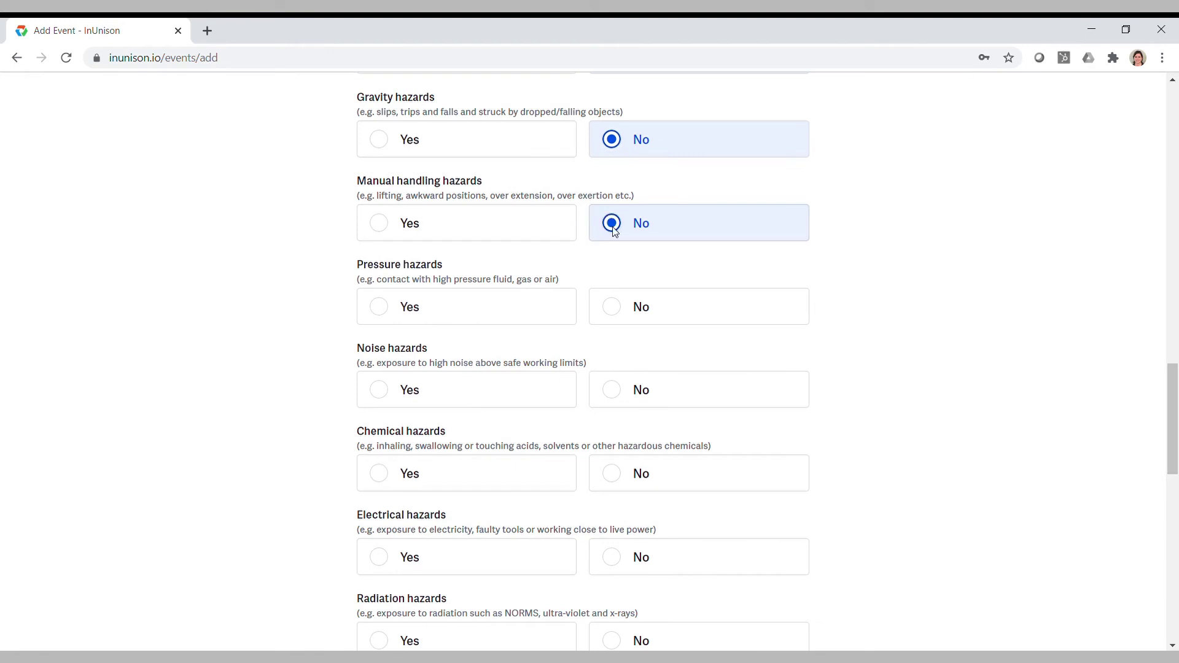
left_click(614, 310)
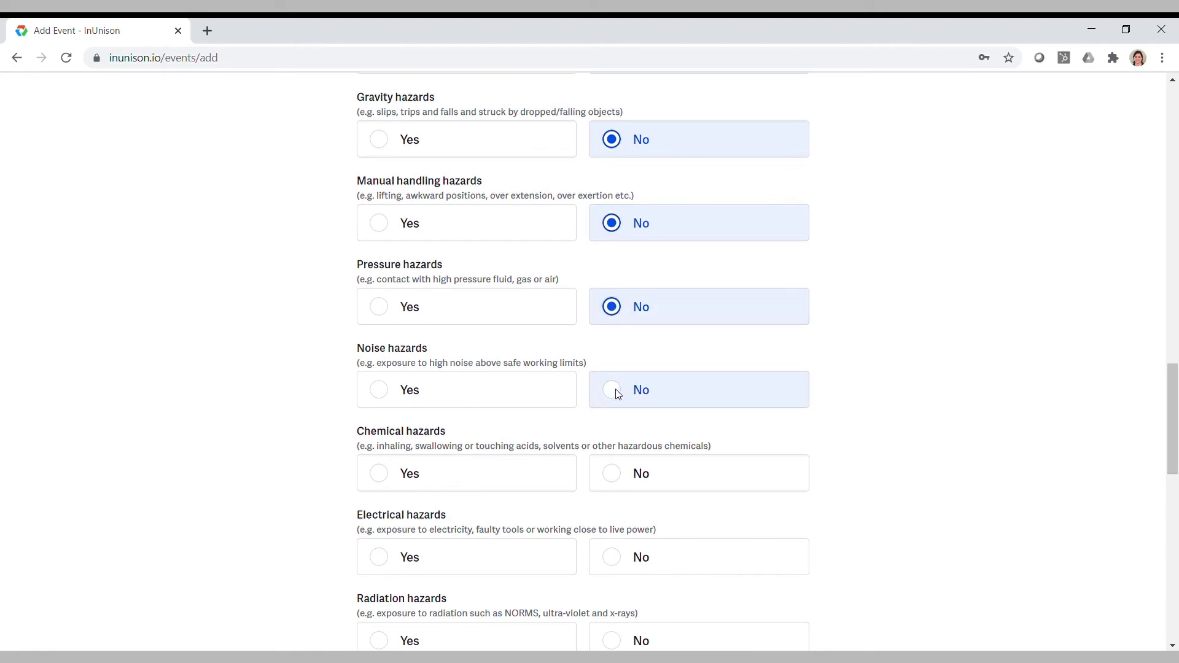
left_click(617, 393)
Step: Answer No for chemical hazards and Yes for electrical hazards
scroll(823, 436, "down", 3)
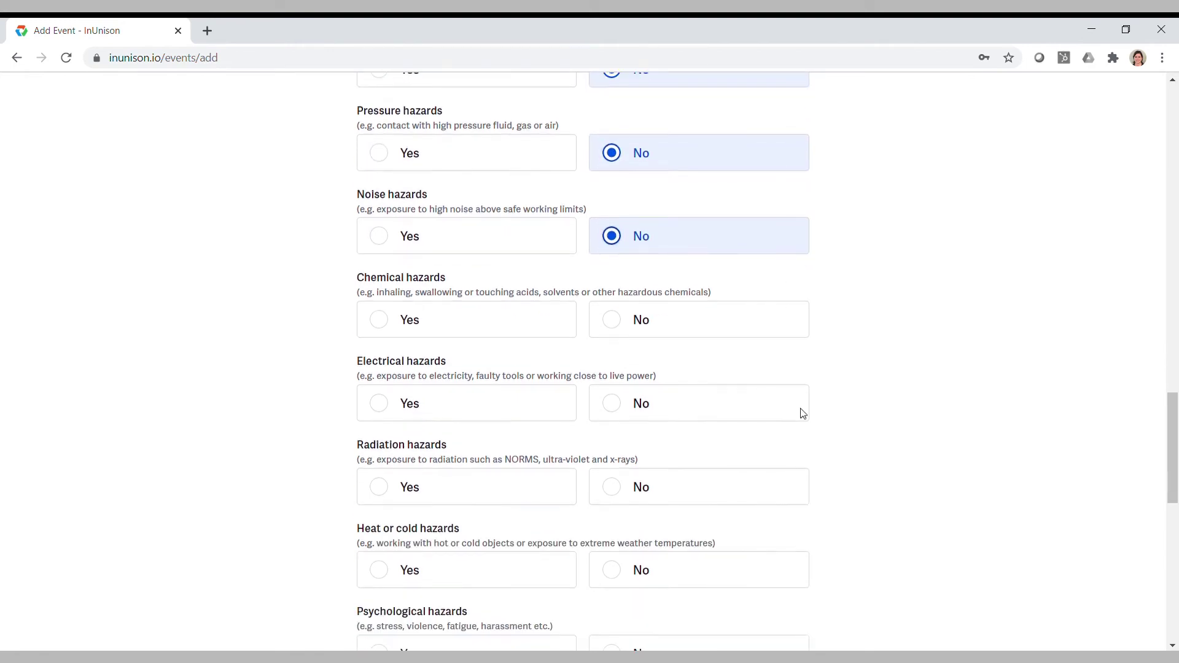
left_click(614, 320)
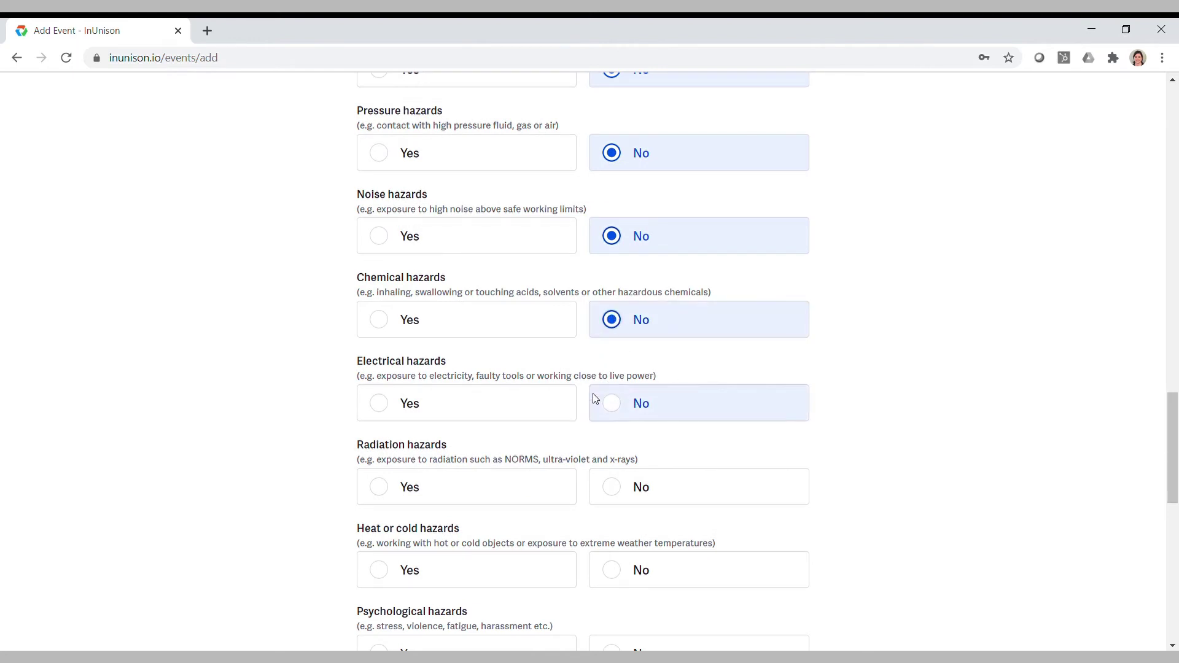
left_click(380, 408)
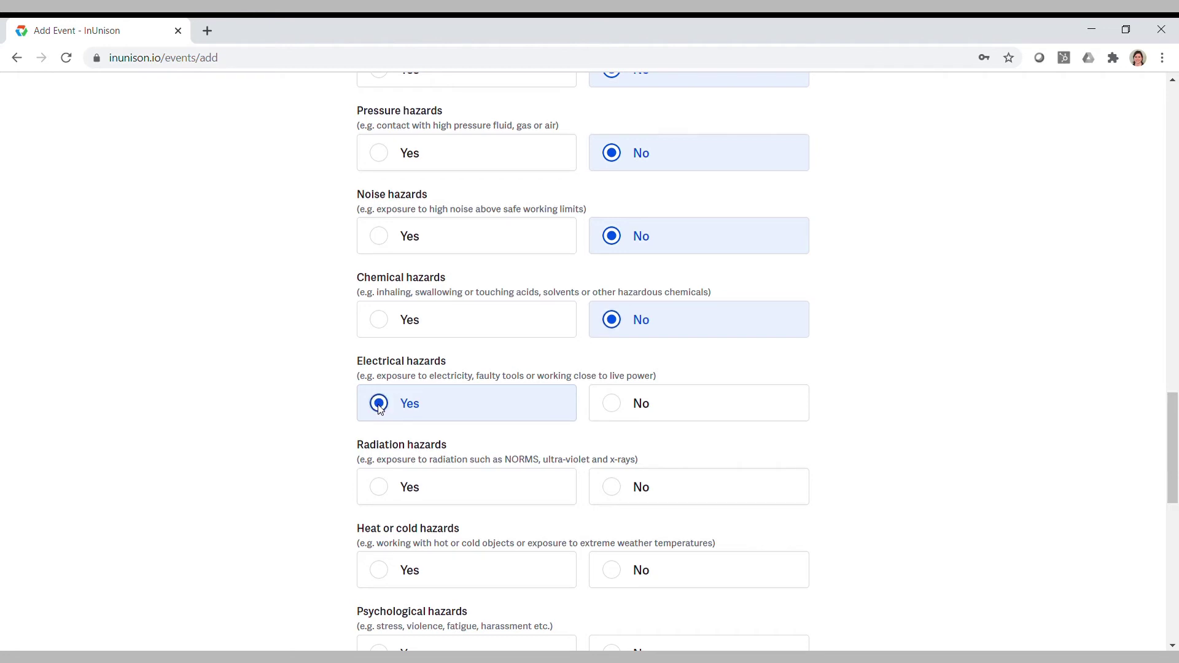
Step: Answer No for radiation, heat or cold, psychological and biological hazards
scroll(380, 411, "down", 2)
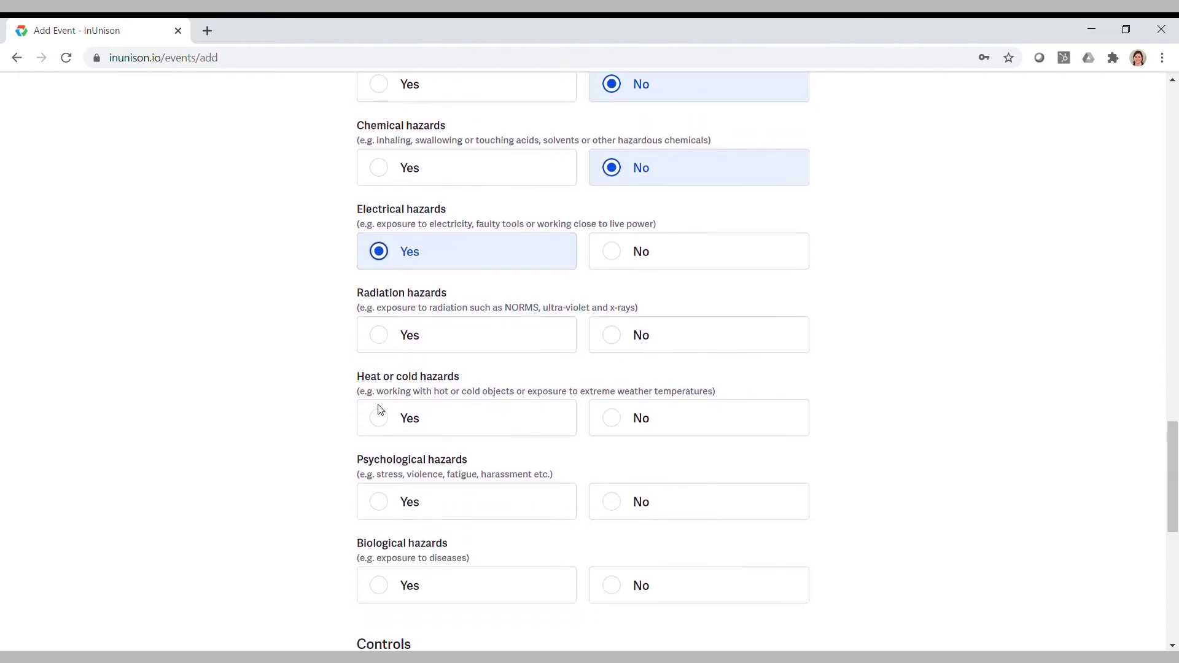
left_click(613, 334)
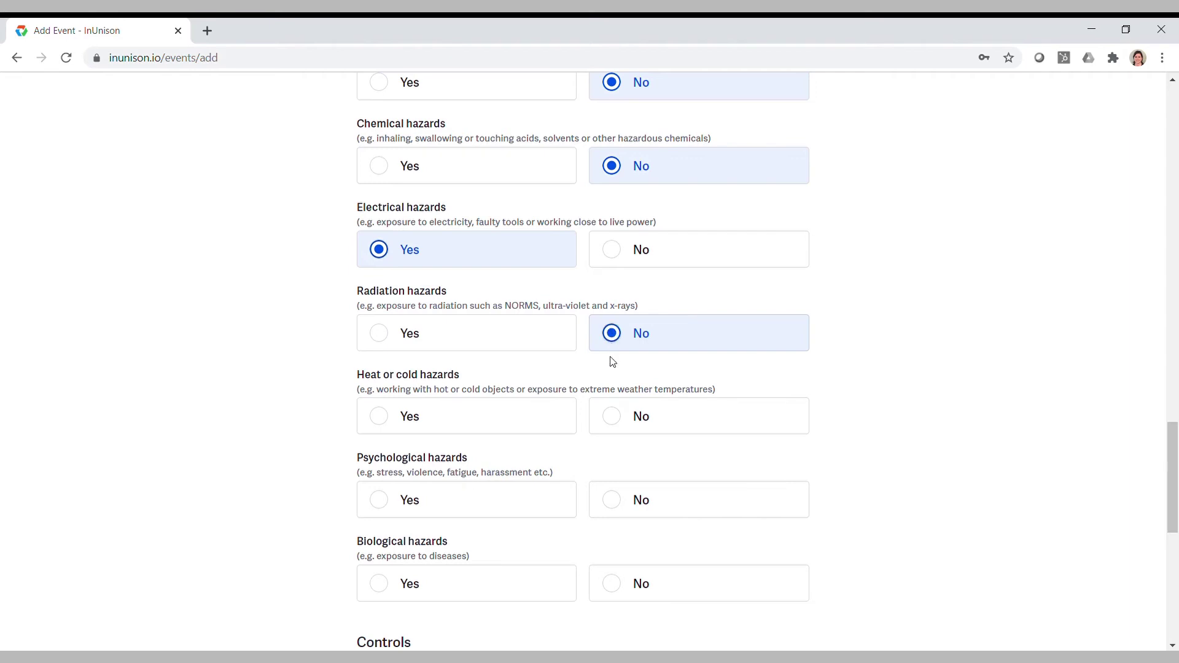
left_click(612, 418)
scroll(610, 418, "down", 1)
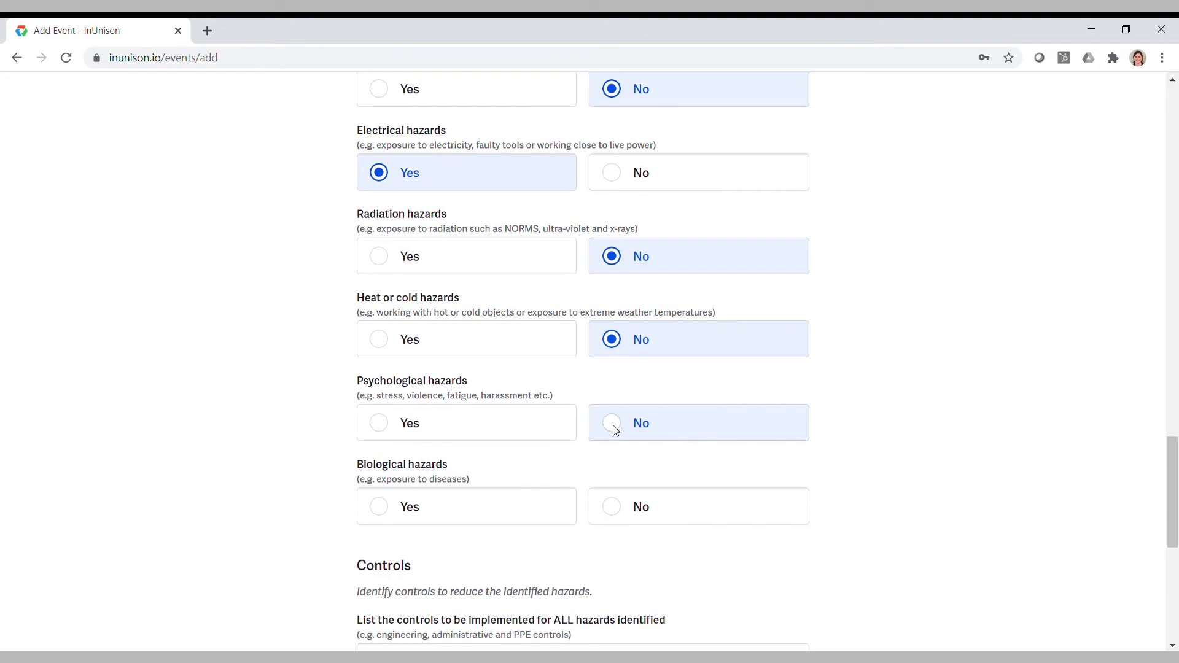
left_click(615, 429)
left_click(613, 508)
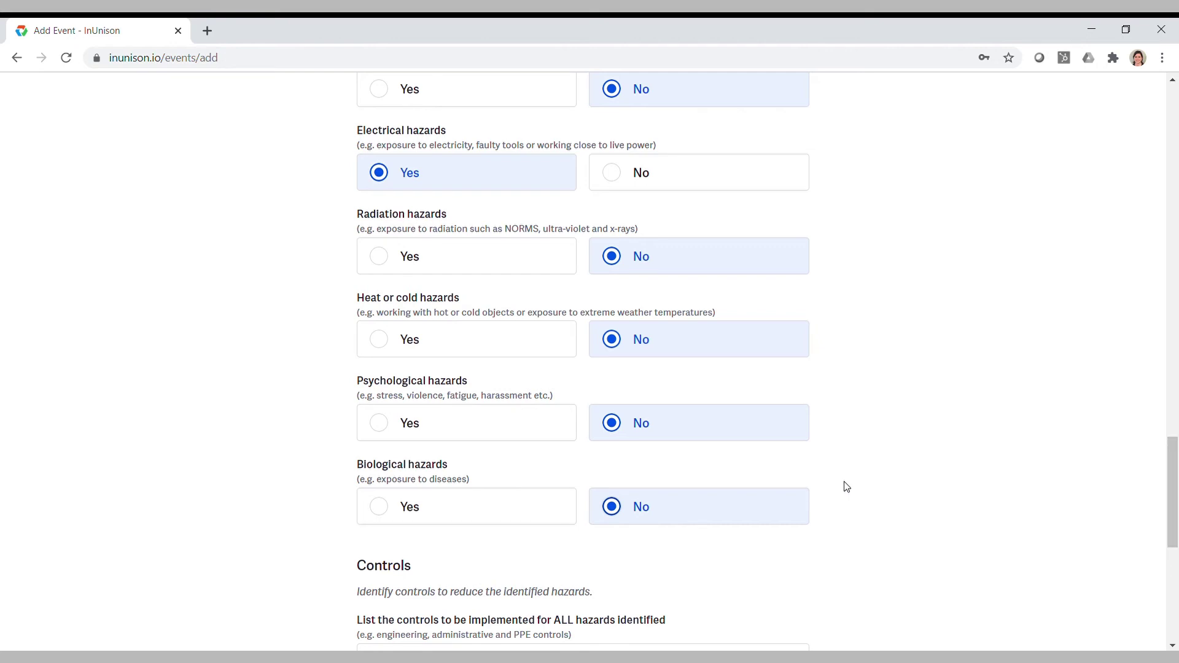
Step: List the controls as "Electrical grade PPE, LOTO, Certified Electrician" and set the level of risk to Medium
scroll(846, 487, "down", 3)
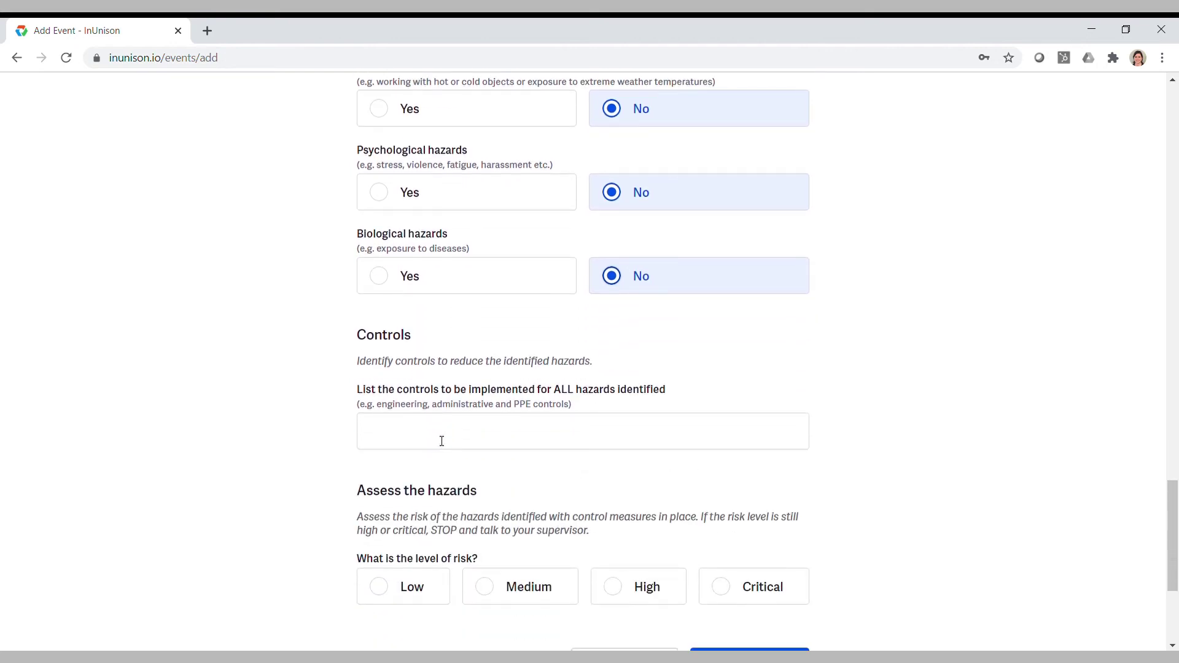
left_click(442, 442)
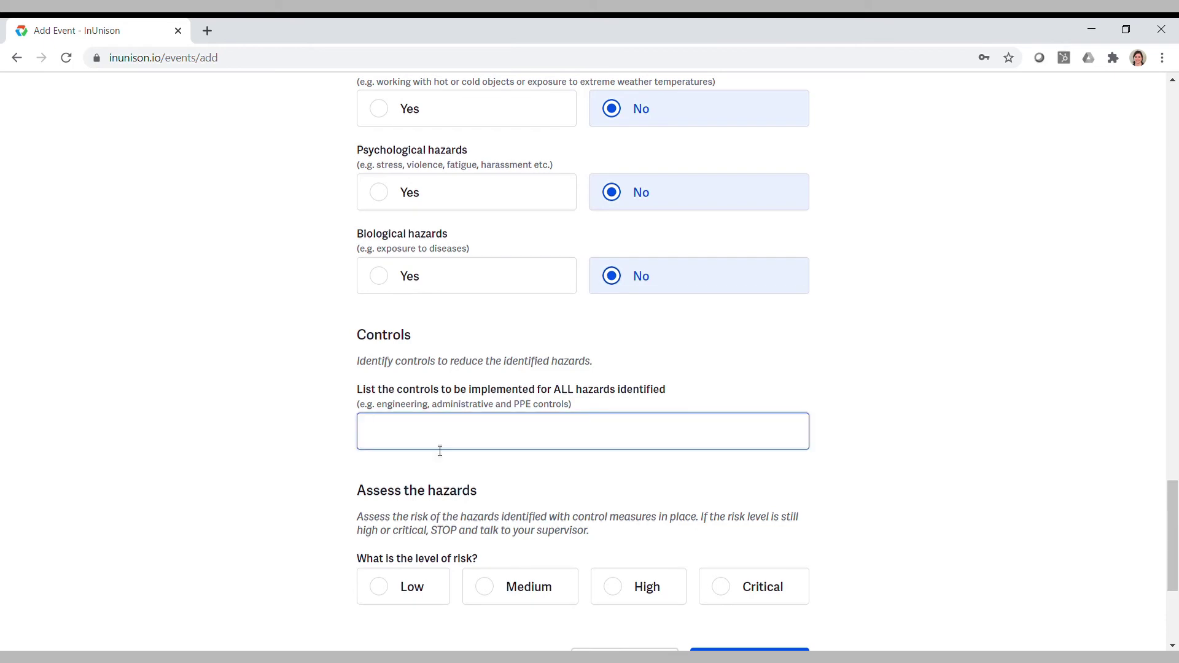
type("Electrical grade PPE, LOTO, Certified Electrician")
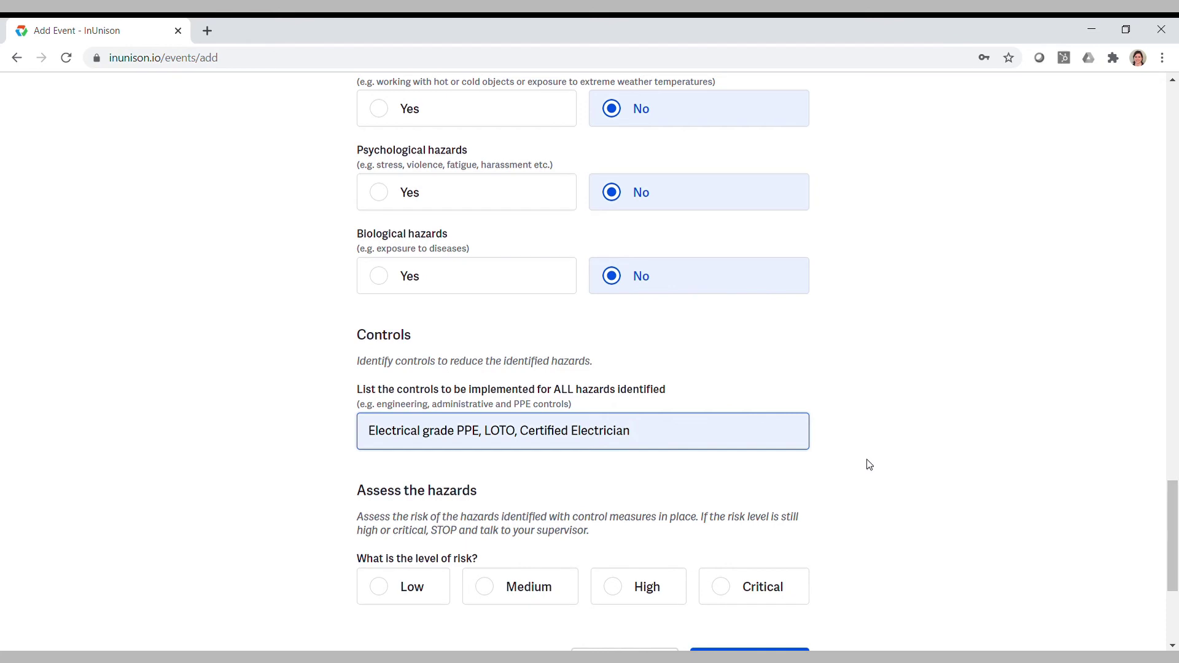
scroll(869, 465, "down", 3)
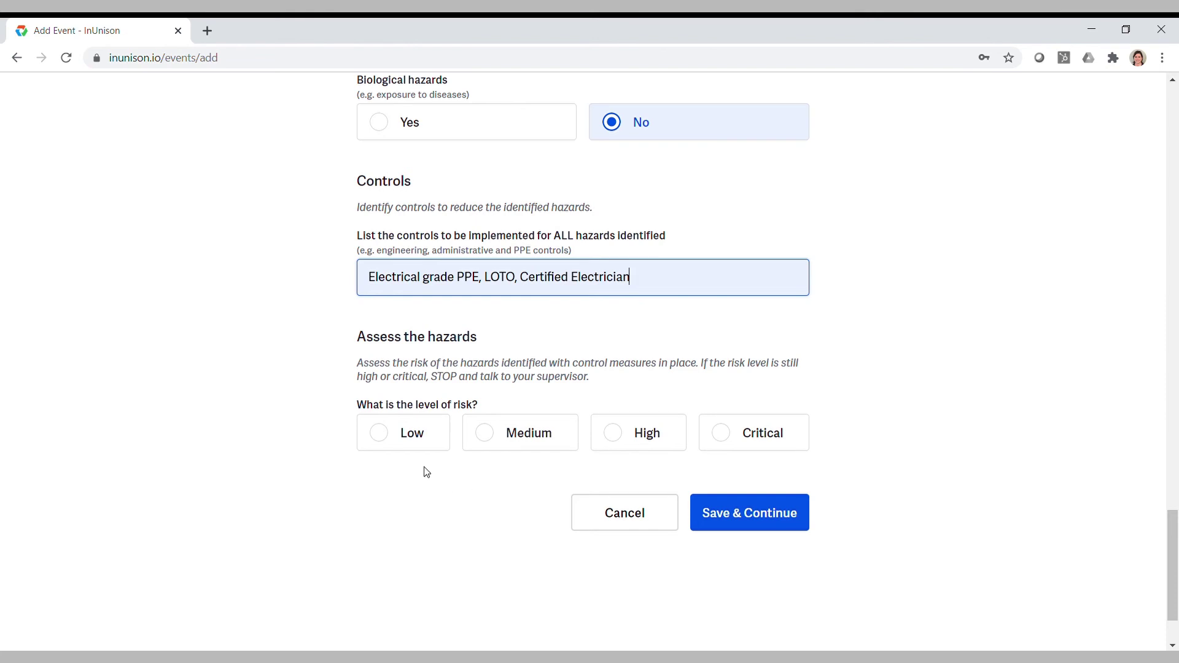
left_click(488, 437)
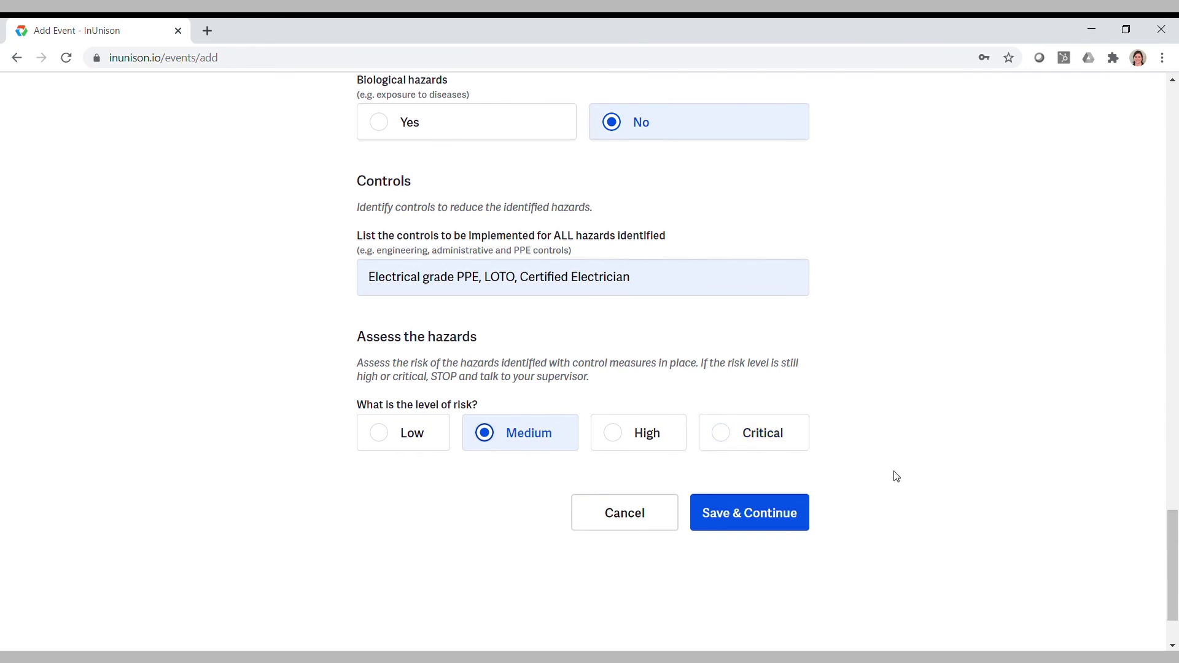
Step: Save the hazard assessment, postponing both the attachments and the corrective action
left_click(781, 516)
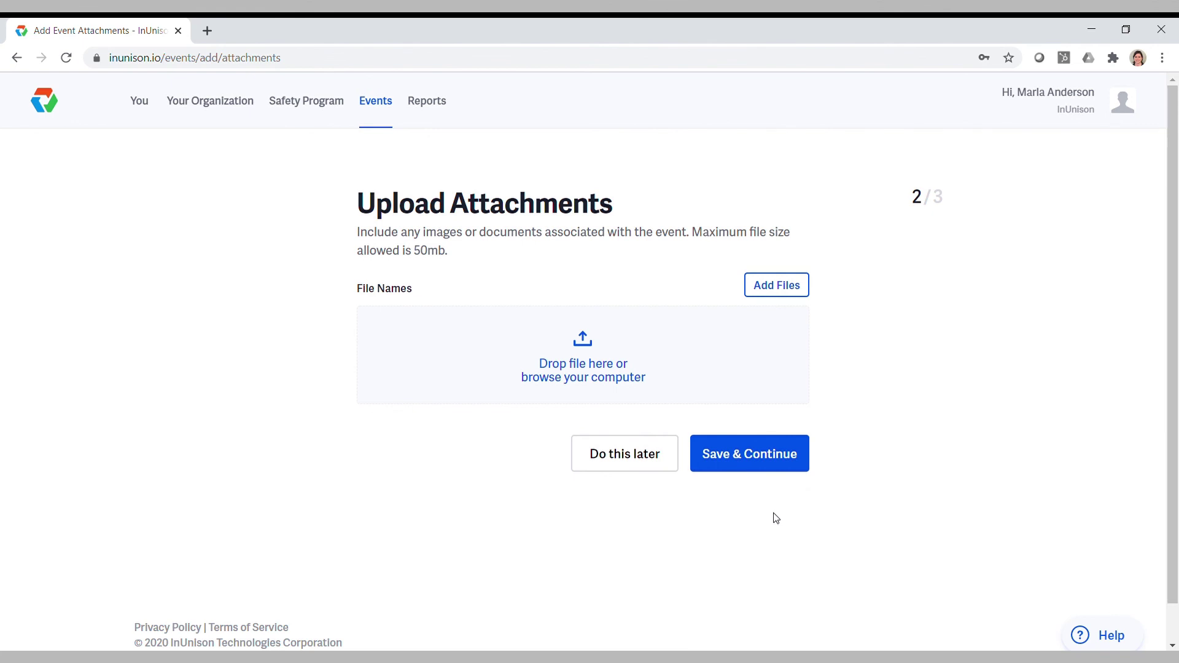
left_click(615, 457)
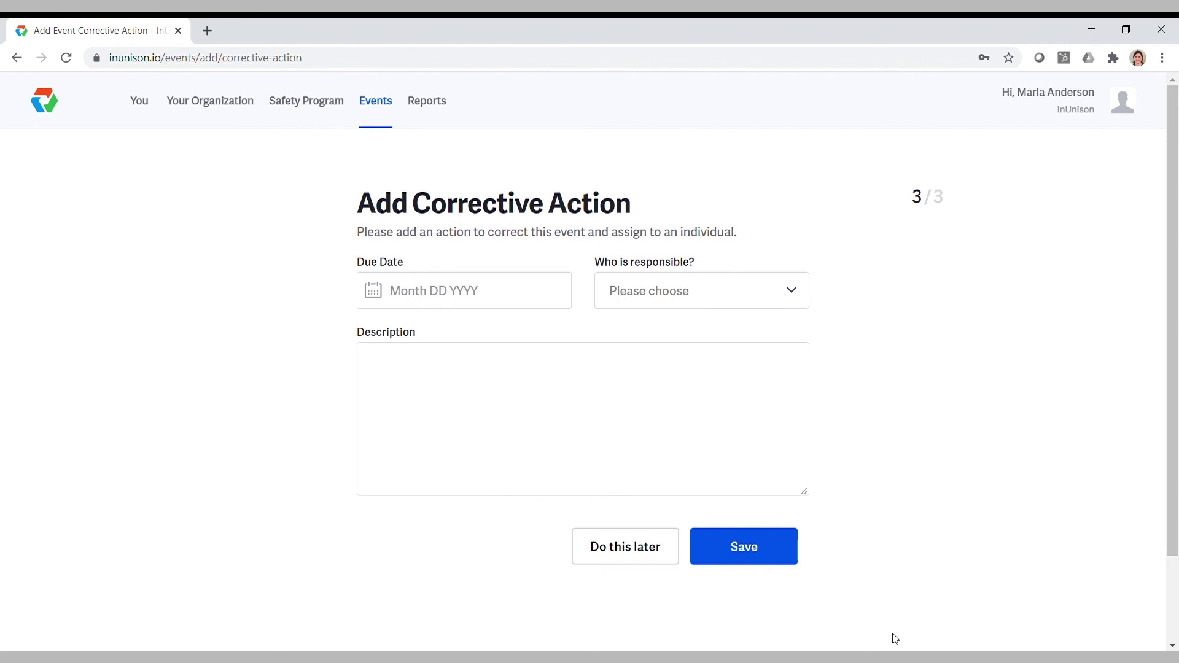
left_click(646, 551)
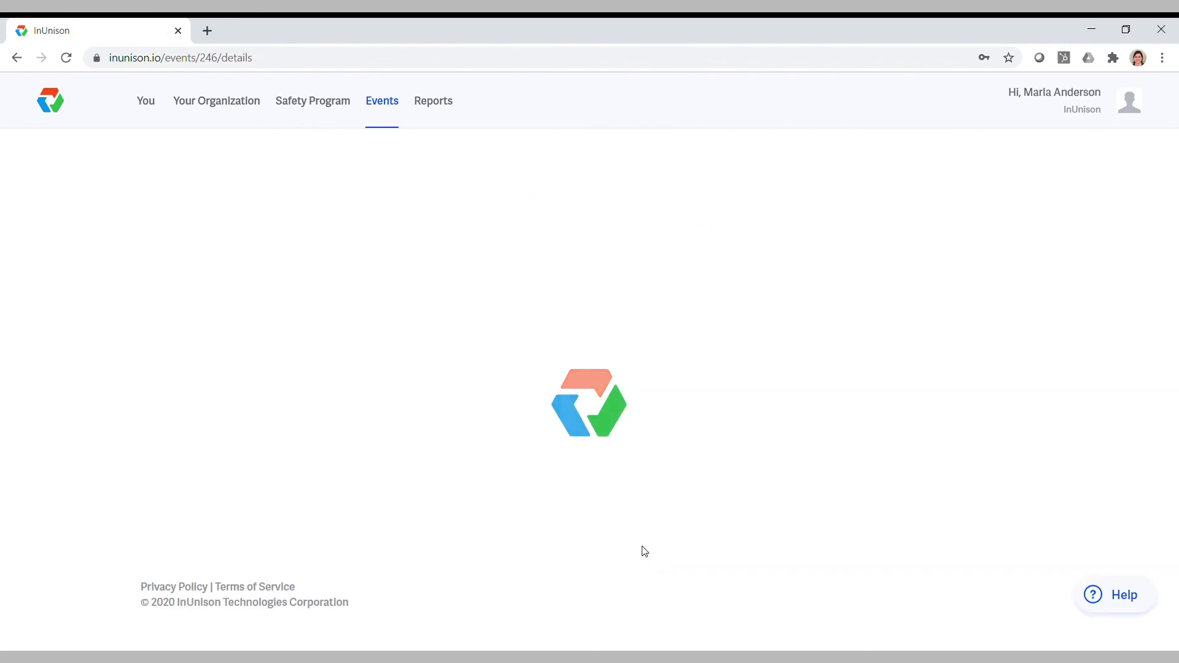